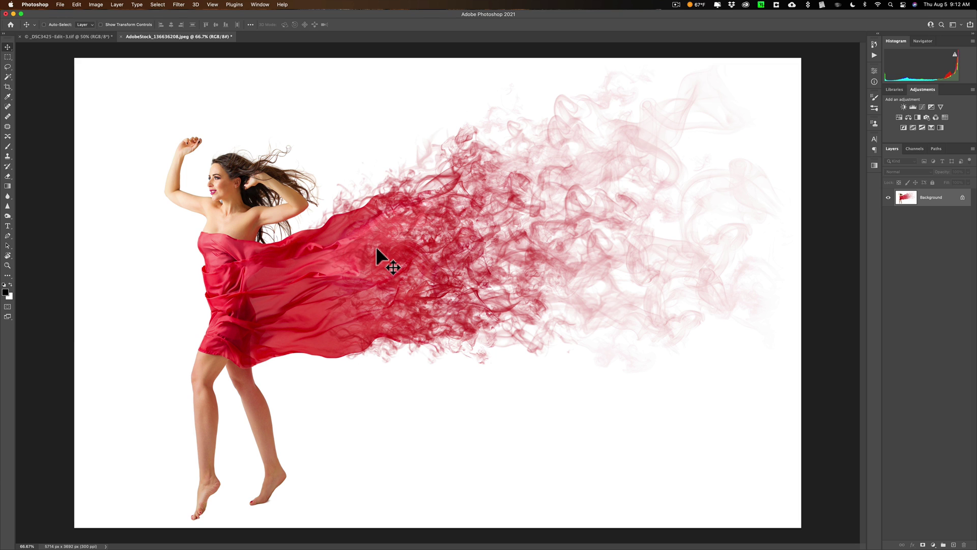
Step: Return to the red-dress image and Magic Wand-select its white background (tolerance 20, non-contiguous)
click(78, 37)
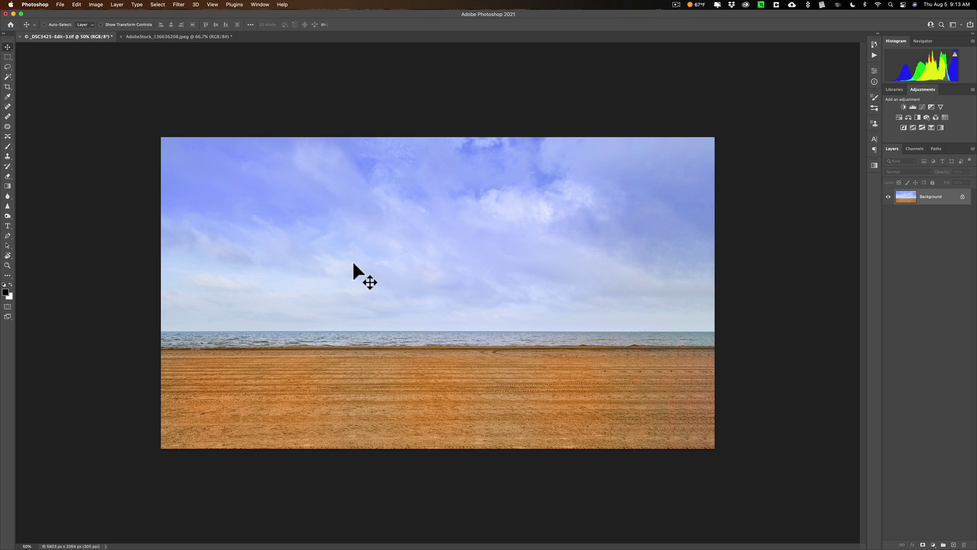
click(161, 37)
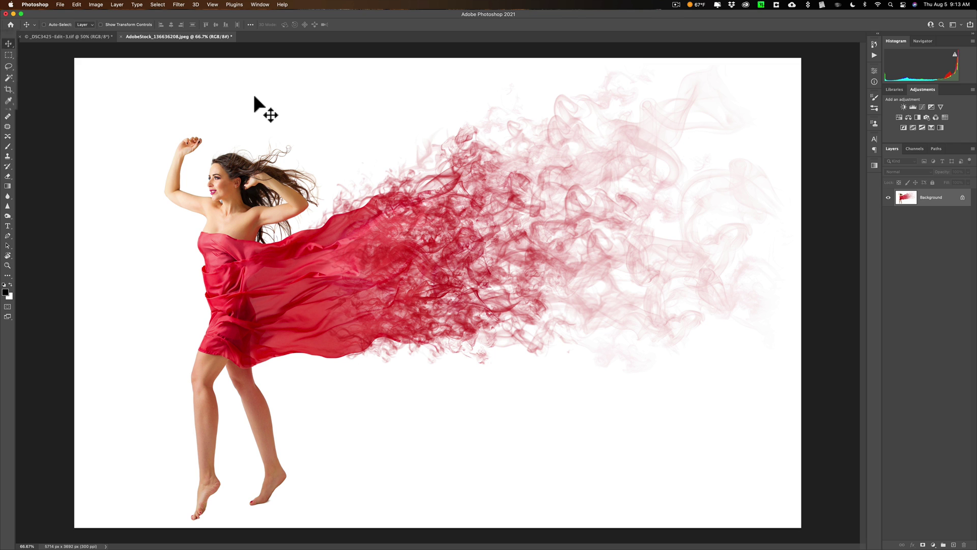
click(8, 77)
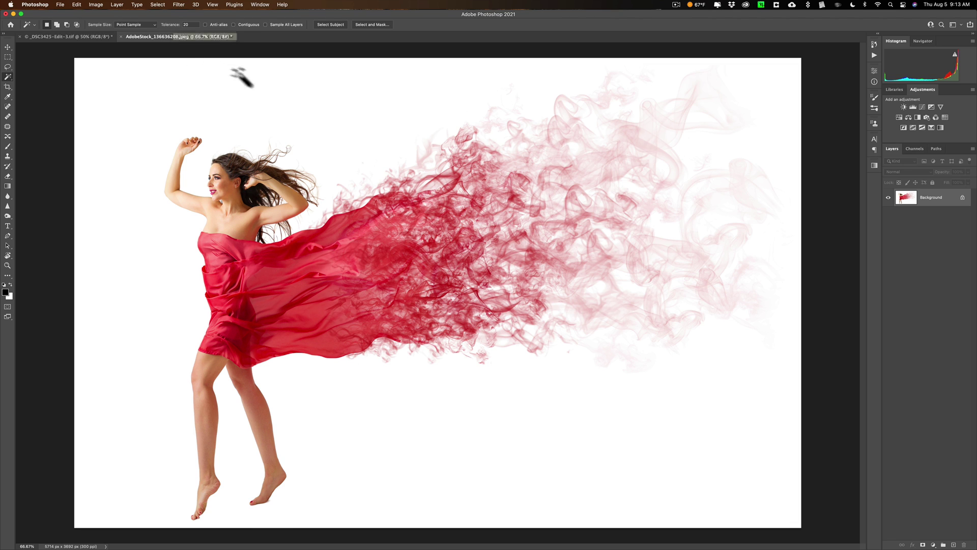
click(319, 116)
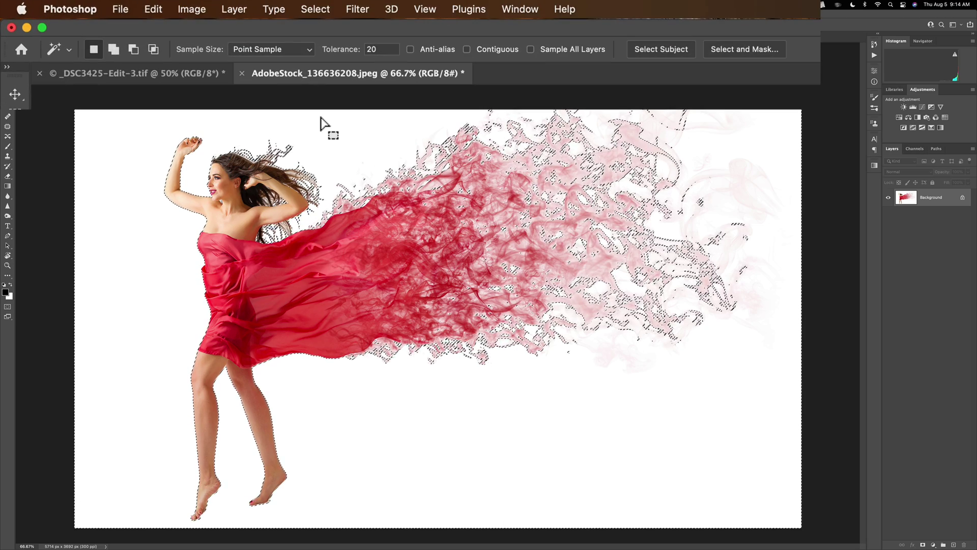
Step: Open Select and Mask and set its View Mode to Overlay
click(739, 50)
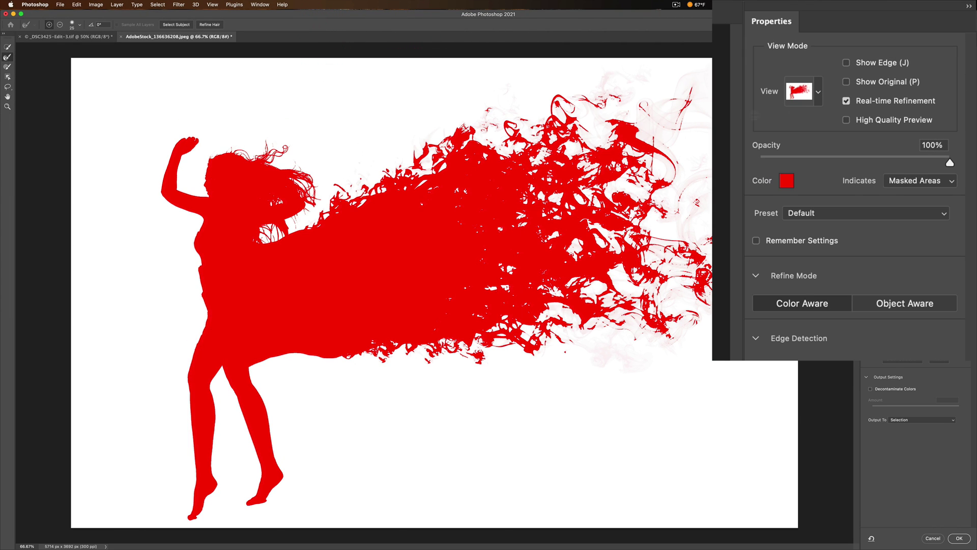
click(814, 92)
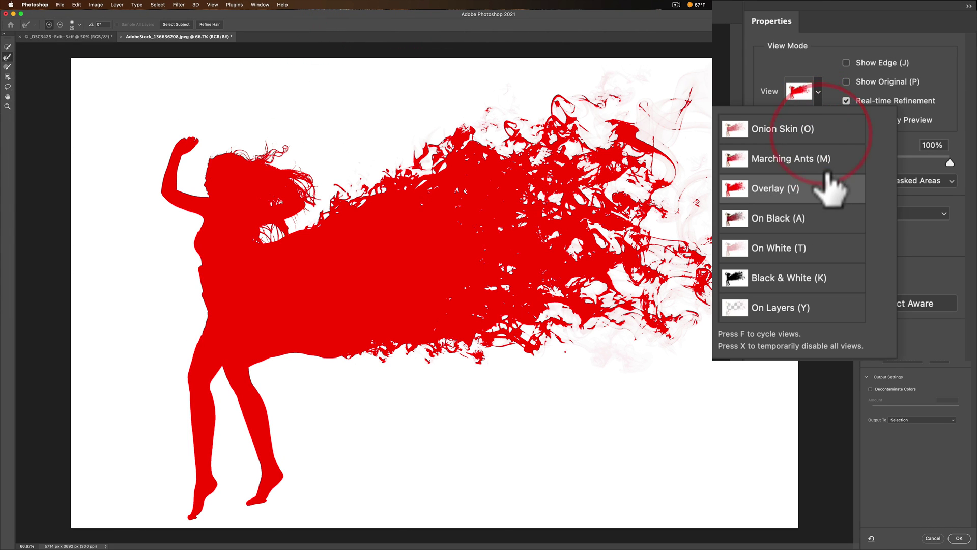
click(898, 77)
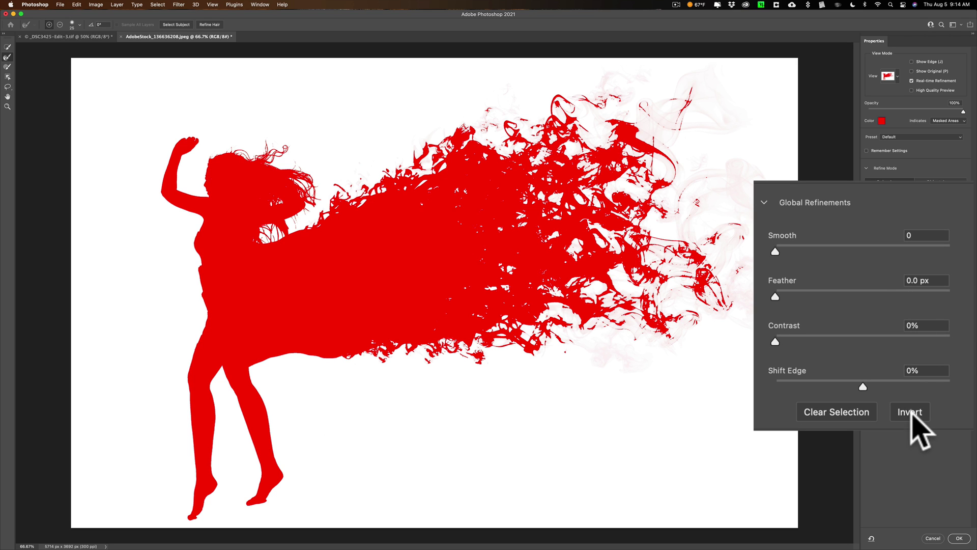
Step: Use Invert in Global Refinements so the dancer and smoke trail become the selection
click(910, 412)
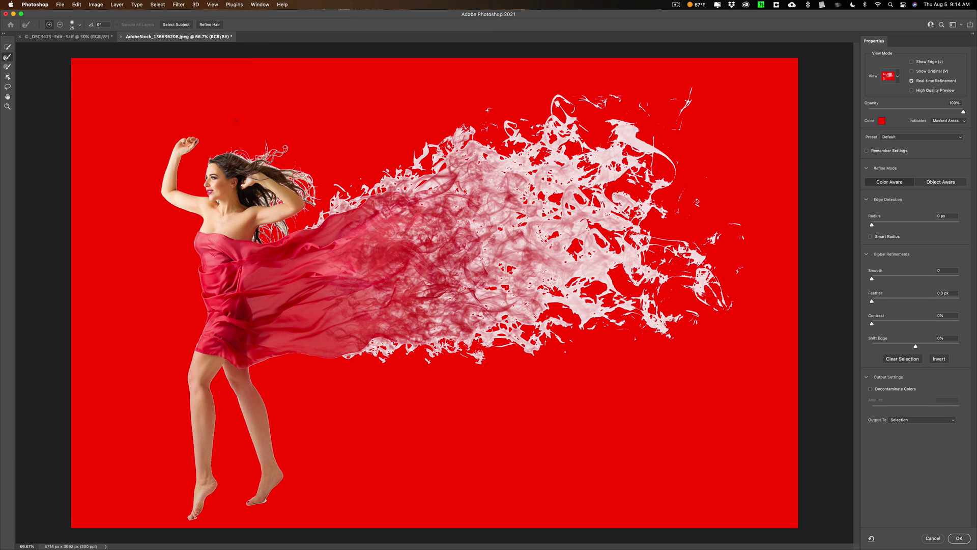
Step: Size the Refine Edge Brush and paint along the hair's right edge and strands behind her back
key(bracketright)
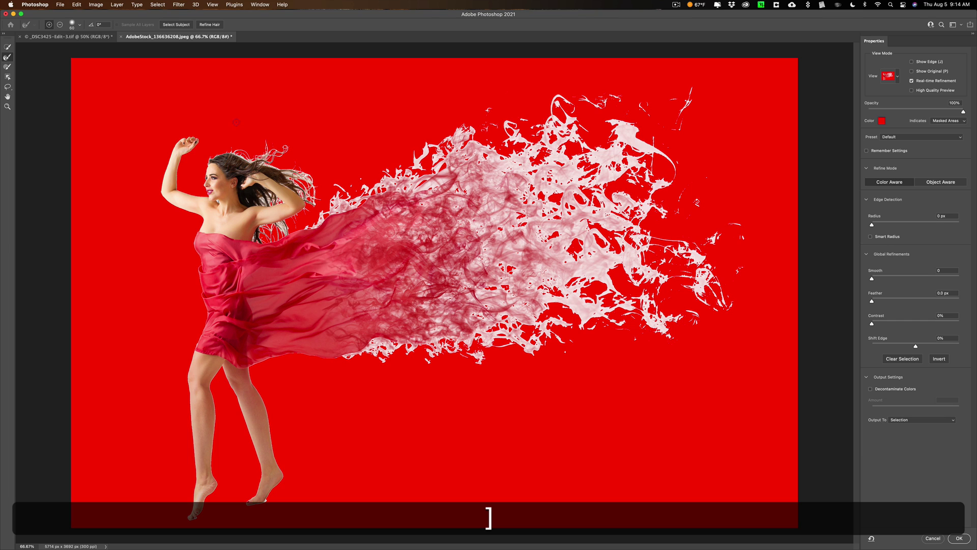
key(bracketright)
key(bracketleft)
key(bracketright)
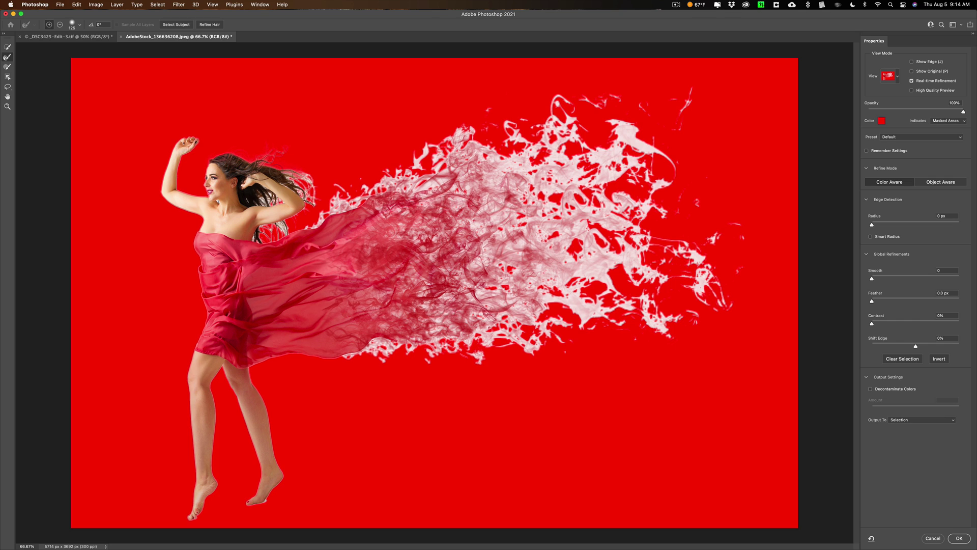
mouse_move(293, 176)
mouse_down()
mouse_move(309, 184)
mouse_move(306, 199)
mouse_up()
drag(306, 198, 277, 224)
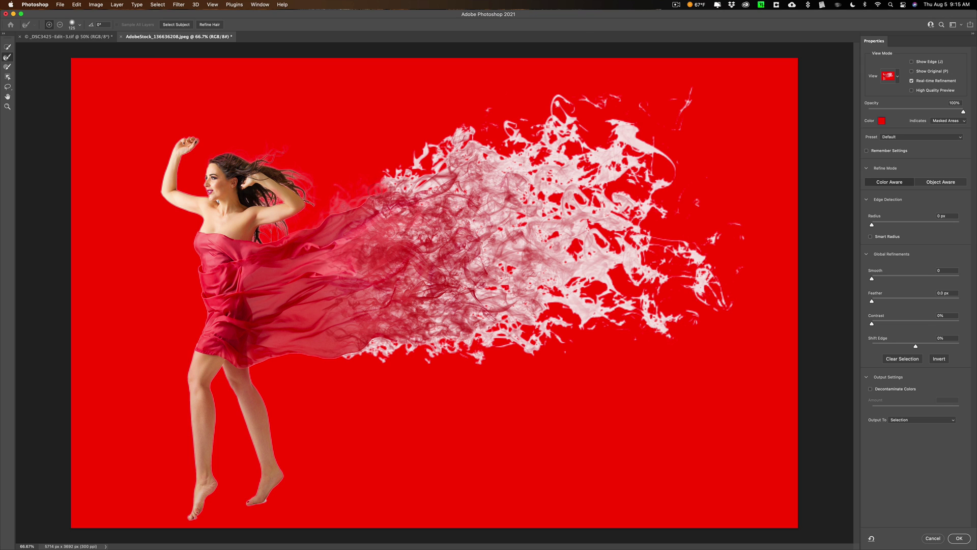
Step: Enlarge the Refine Edge Brush and paint the upper smoke trail into soft wisps
key(bracketright)
key(bracketright)
key(bracketright)
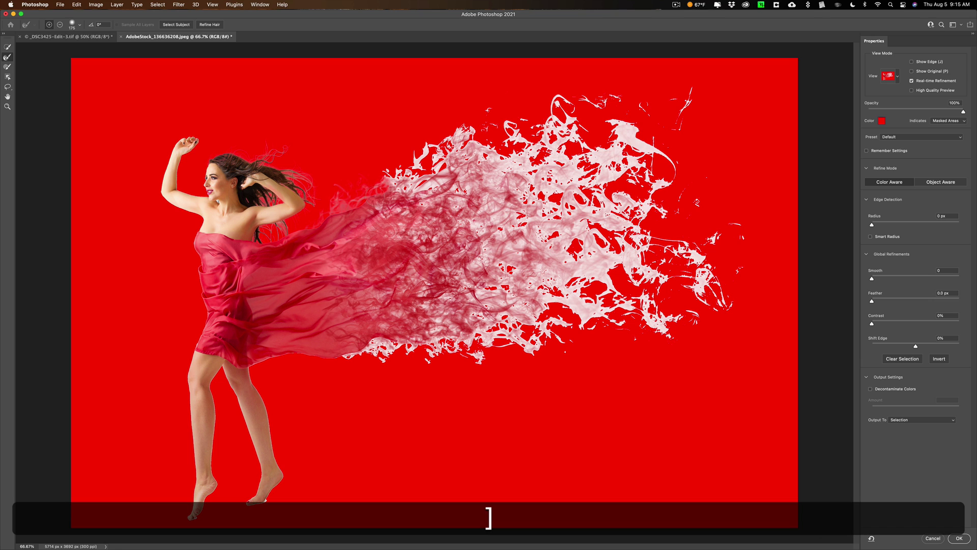
key(bracketright)
key(bracketright)
key(bracketright)
key(bracketright)
key(bracketright)
mouse_move(578, 120)
mouse_down()
mouse_move(668, 112)
mouse_move(626, 146)
mouse_move(653, 142)
mouse_move(698, 249)
mouse_move(716, 267)
mouse_move(705, 281)
mouse_move(726, 235)
mouse_move(702, 304)
mouse_move(364, 348)
mouse_move(366, 261)
mouse_up()
mouse_move(520, 257)
mouse_down()
mouse_move(625, 224)
mouse_move(637, 200)
mouse_move(624, 133)
mouse_up()
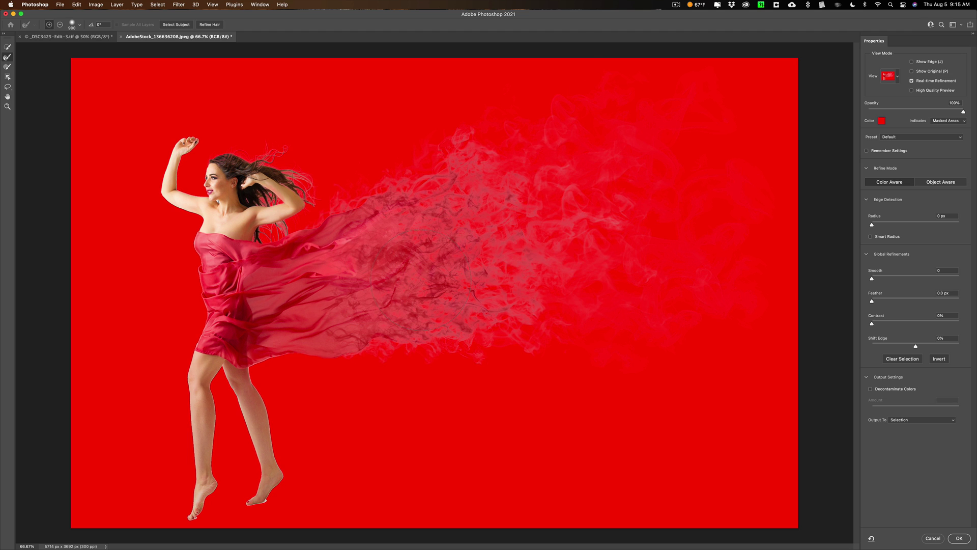
Step: With a smaller brush, refine the mask edges of the legs, left foot and face hair
key(bracketleft)
key(bracketleft)
key(bracketleft)
drag(198, 356, 264, 421)
drag(209, 471, 196, 519)
key(bracketleft)
drag(217, 200, 272, 206)
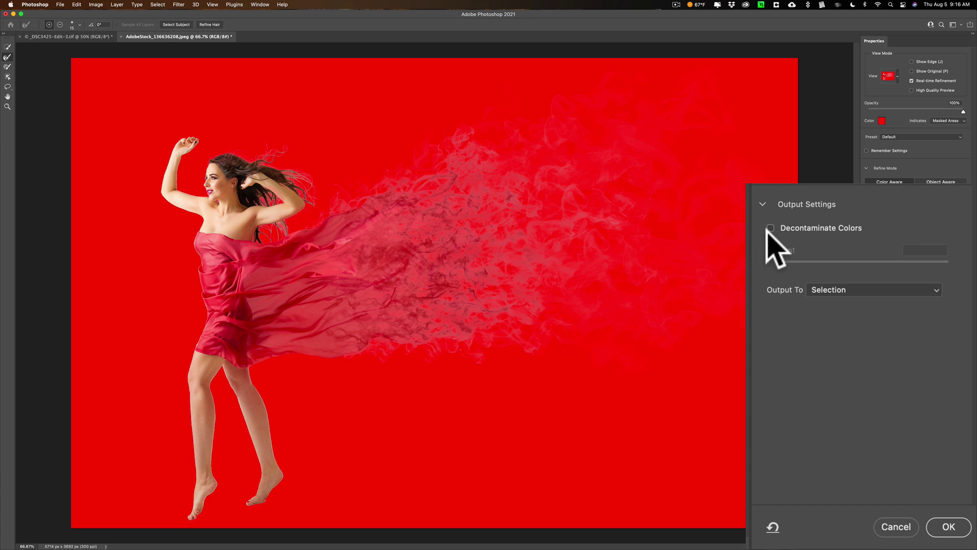
Step: Enable Decontaminate Colors, output to New Layer with Layer Mask, and confirm Select and Mask
click(771, 228)
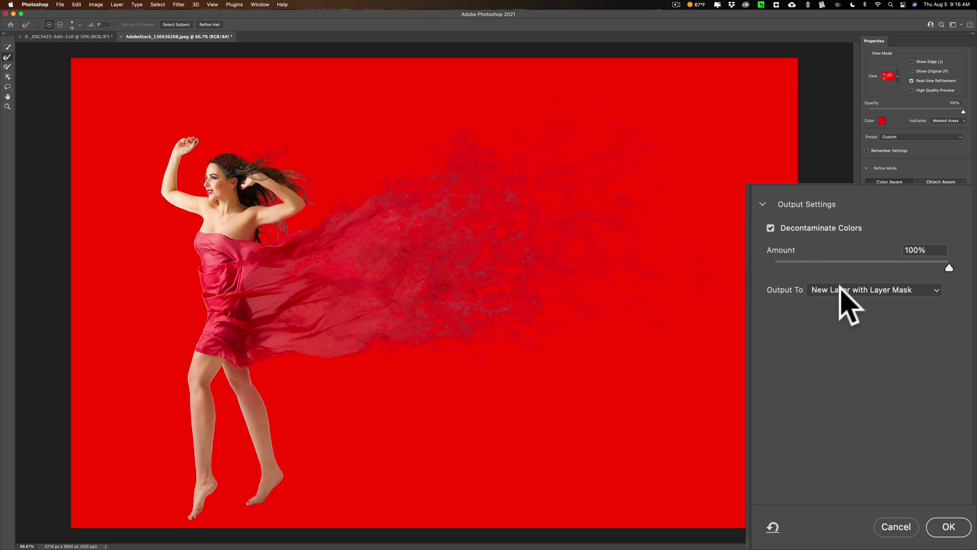
click(841, 290)
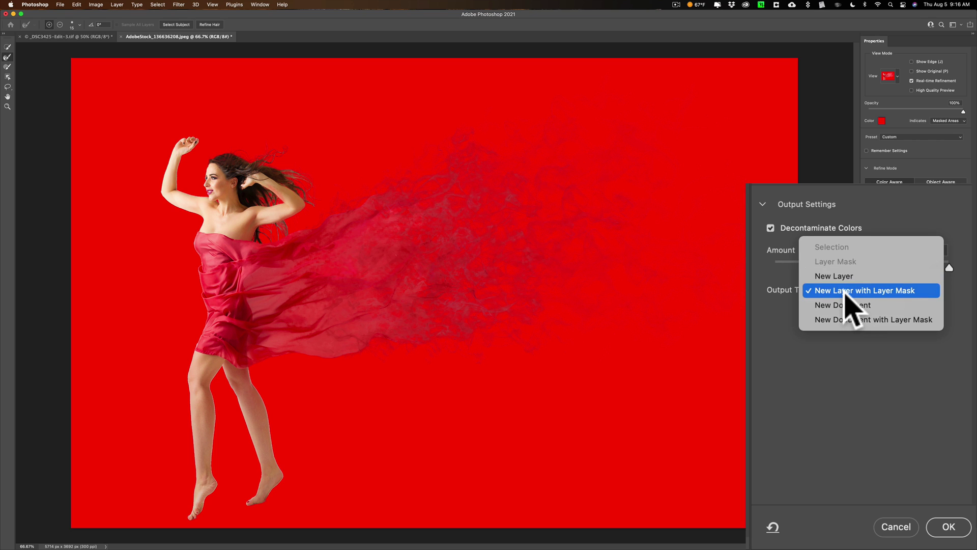
click(845, 292)
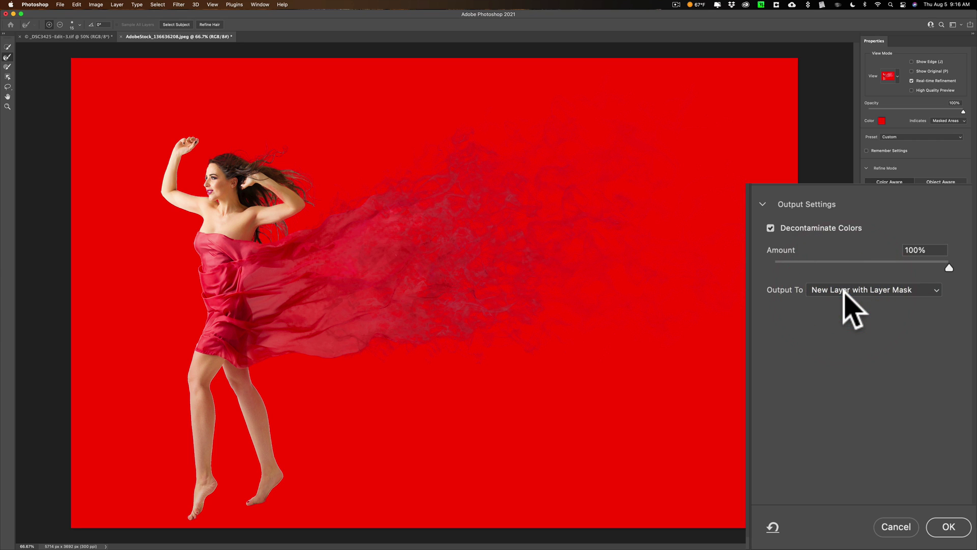
click(947, 526)
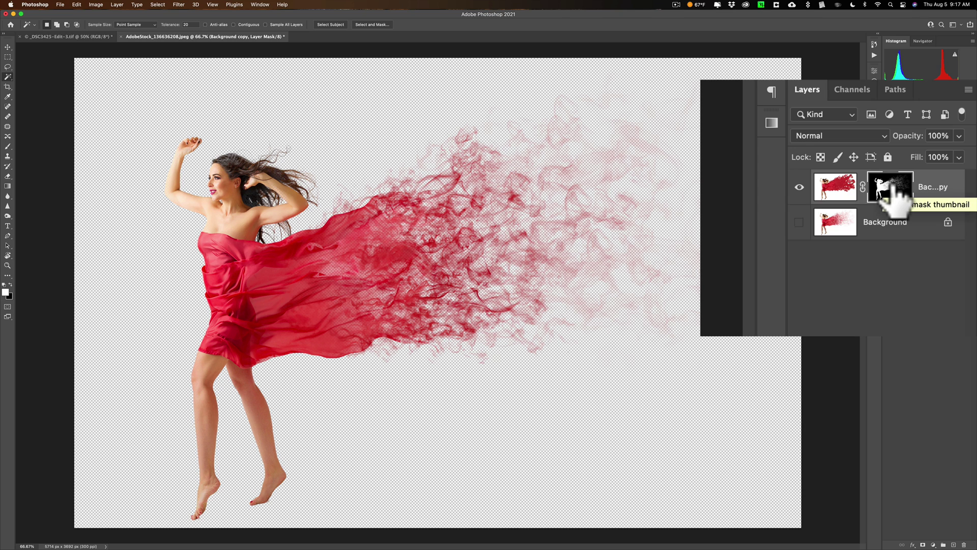
Step: Choose Apply Layer Mask from the Background copy mask thumbnail's context menu
right_click(892, 185)
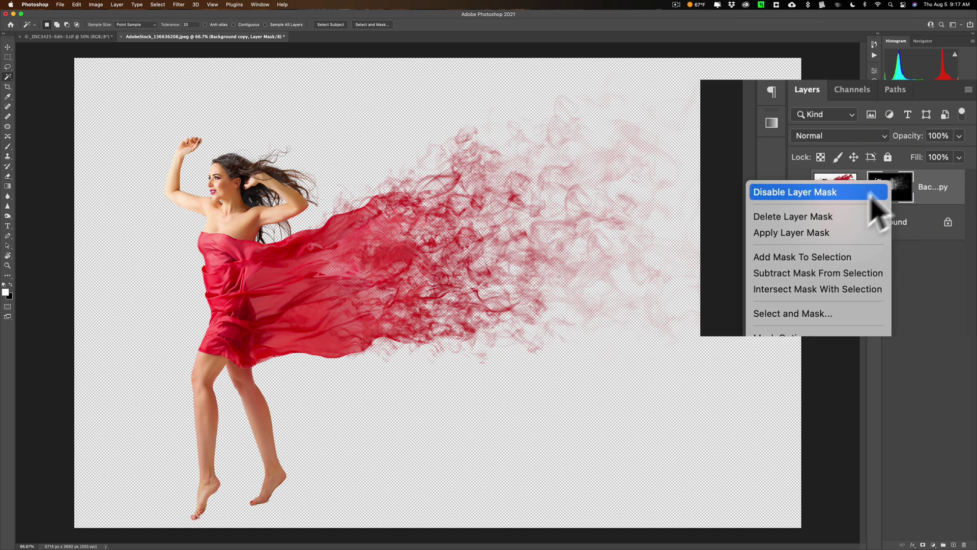
click(833, 234)
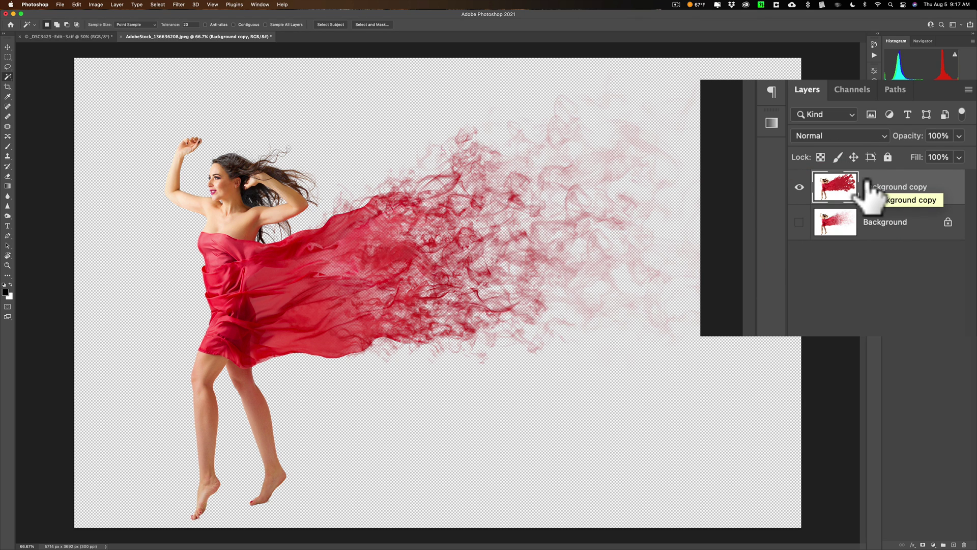
Step: With the Move tool, drag the Background copy cut-out into the _DSC3425-Edit-3.tif beach document
key(v)
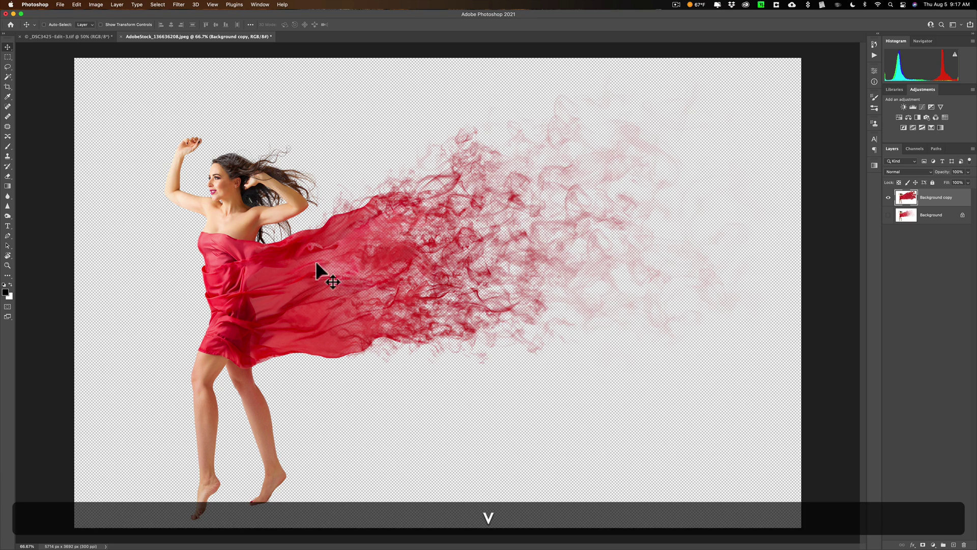
drag(270, 275, 367, 255)
drag(295, 240, 367, 281)
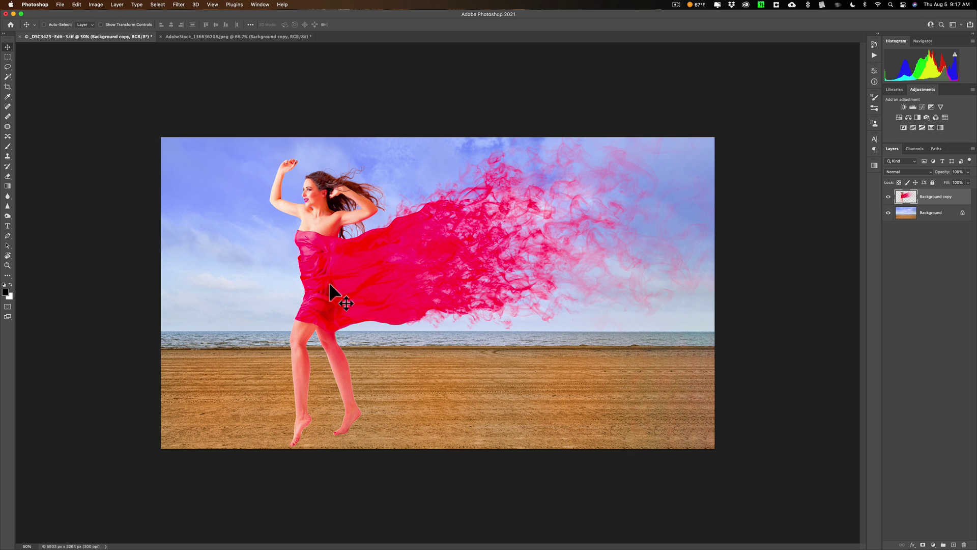
Step: Reposition the dancer on the sand: lower, slightly left, then nudged right
drag(330, 286, 329, 308)
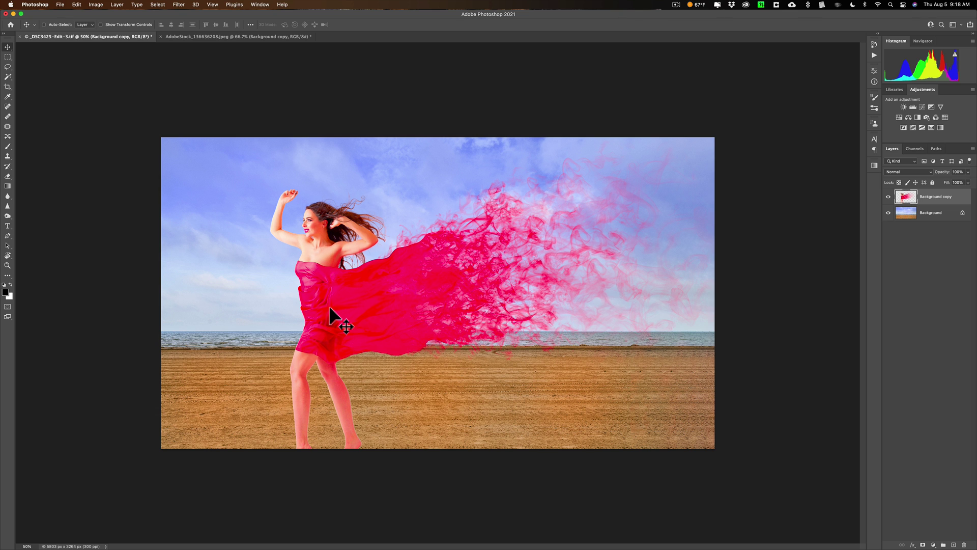
drag(329, 308, 301, 308)
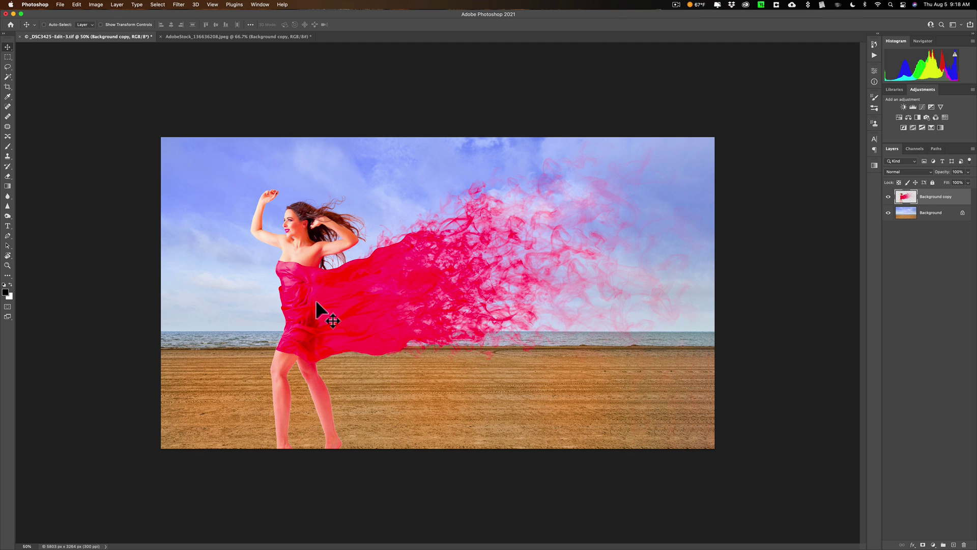
key(shift+Right)
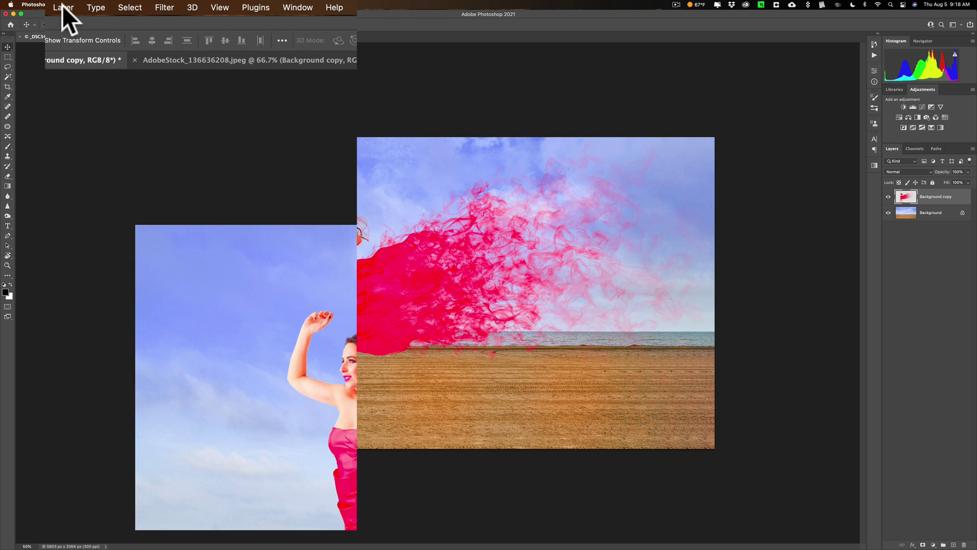
Step: Run Layer > Matting > Defringe on the dancer layer with Width 2 pixels
click(62, 5)
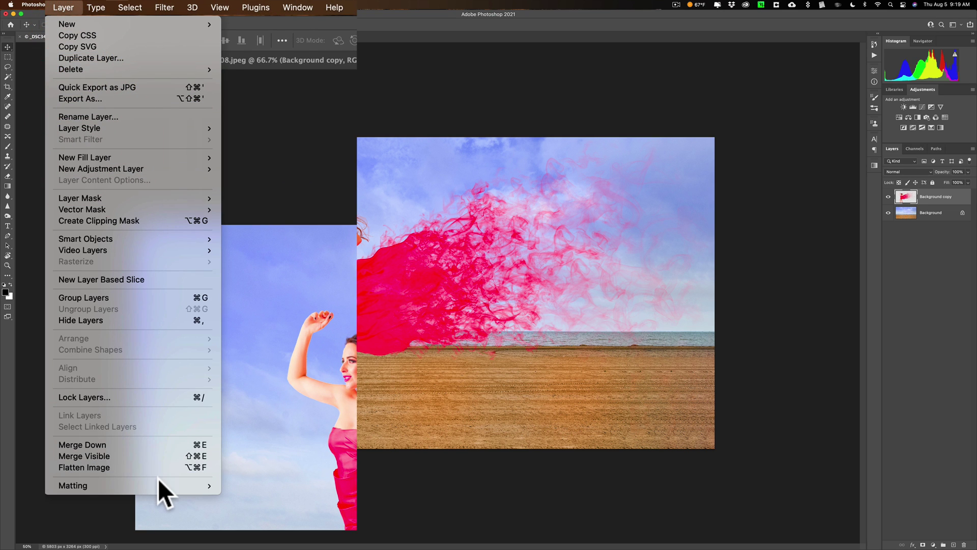
mouse_move(166, 484)
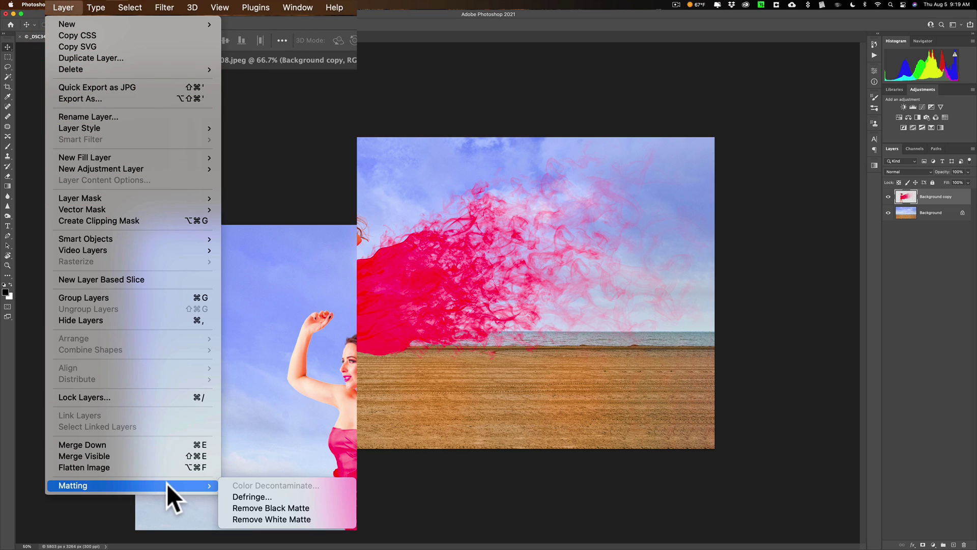
click(243, 494)
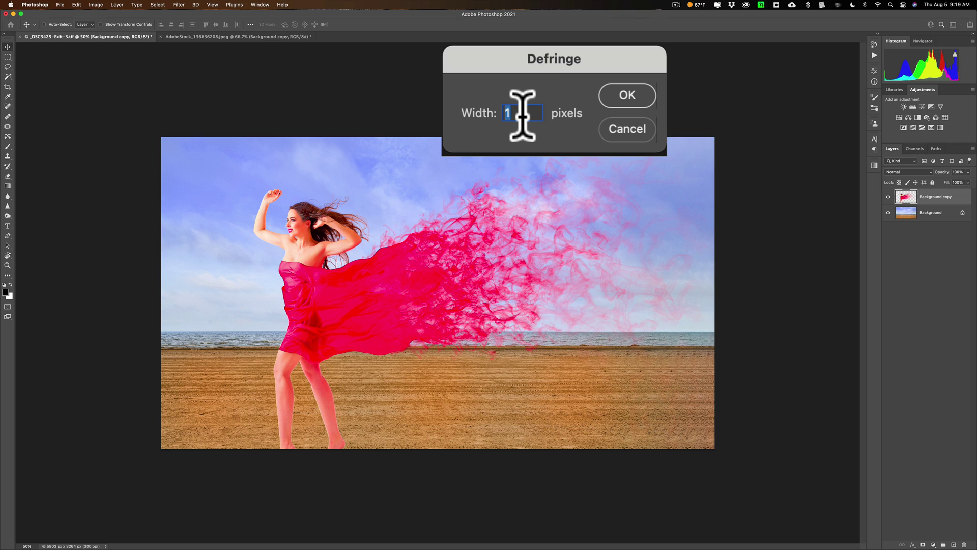
text(2)
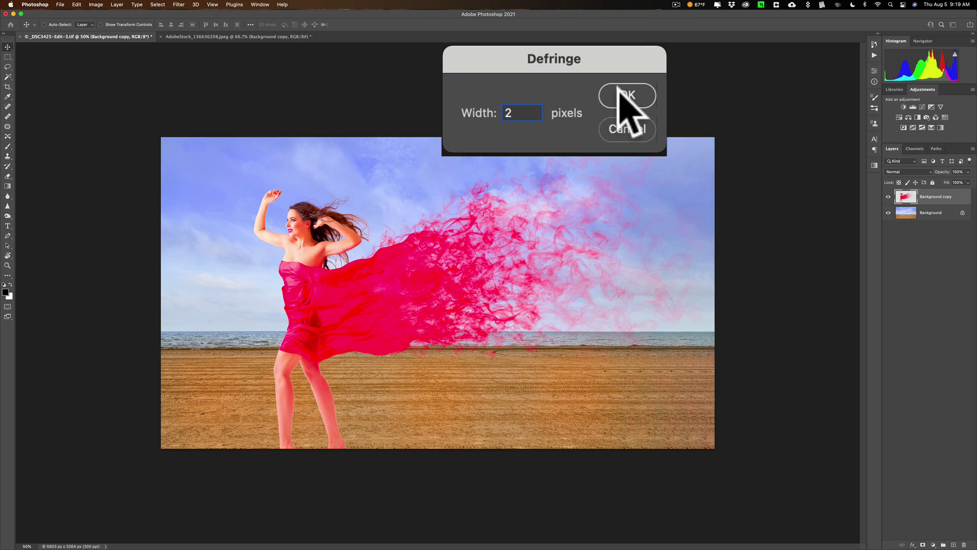
click(581, 100)
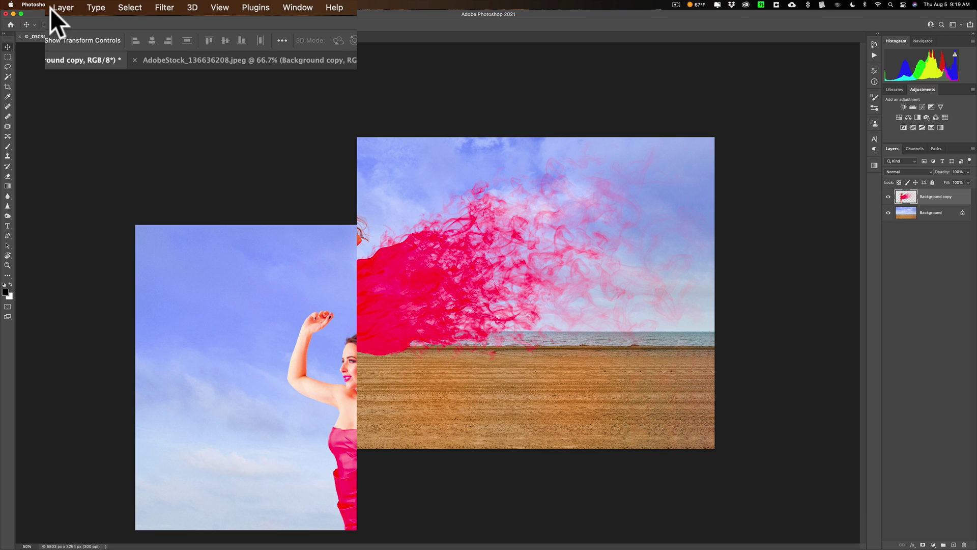
Step: Apply Layer > Matting > Remove White Matte to the dress layer to clear the pale halo
click(60, 7)
mouse_move(153, 485)
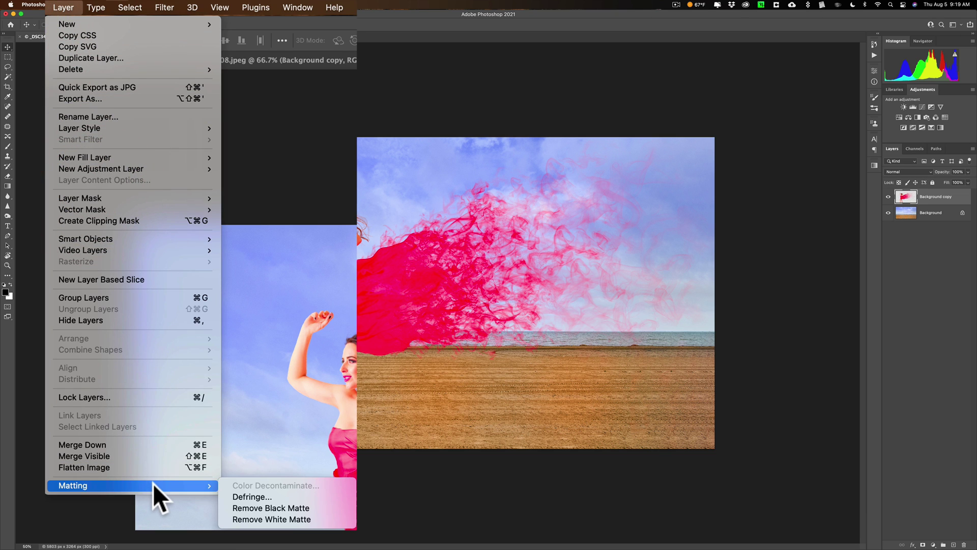
click(316, 518)
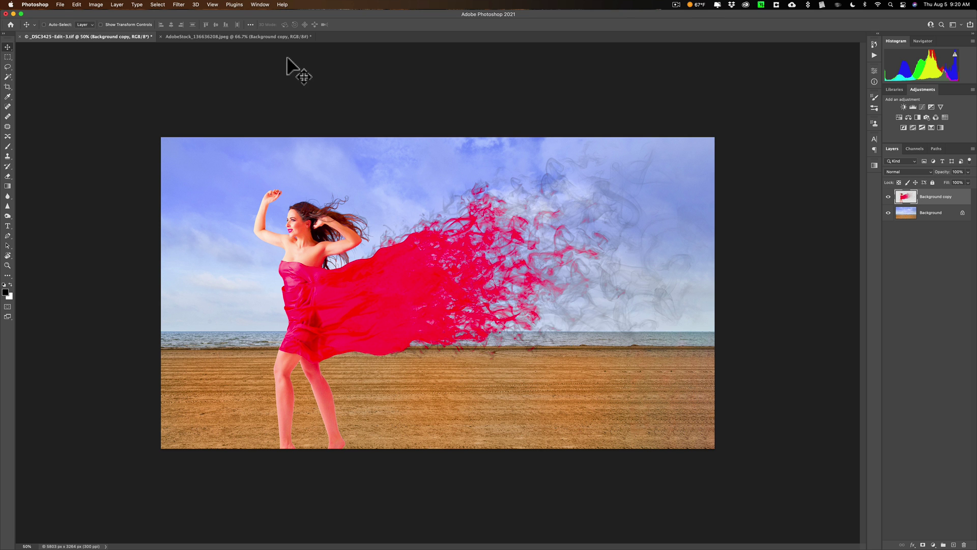
Step: Apply Hue/Saturation to the Reds only, with Saturation -29 and Lightness -25
click(96, 4)
mouse_move(106, 25)
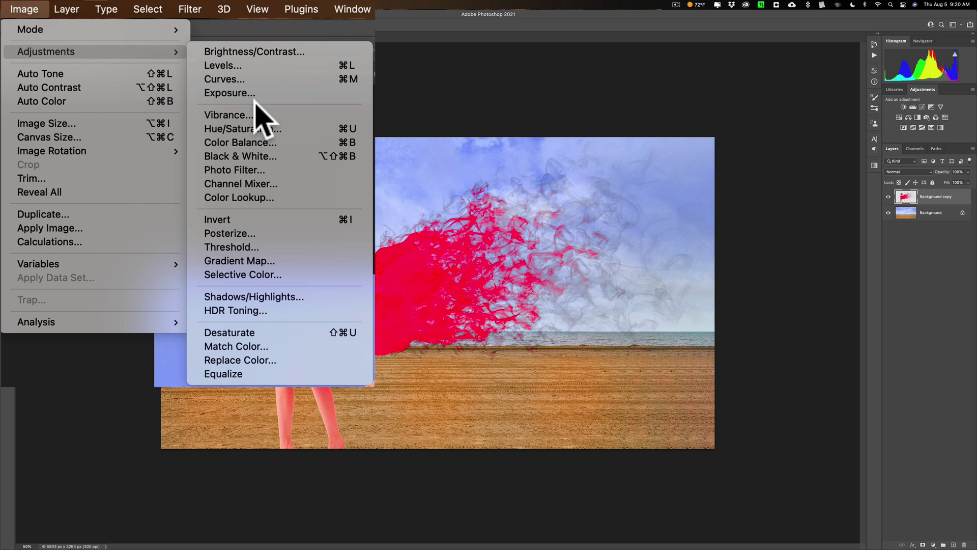
click(258, 129)
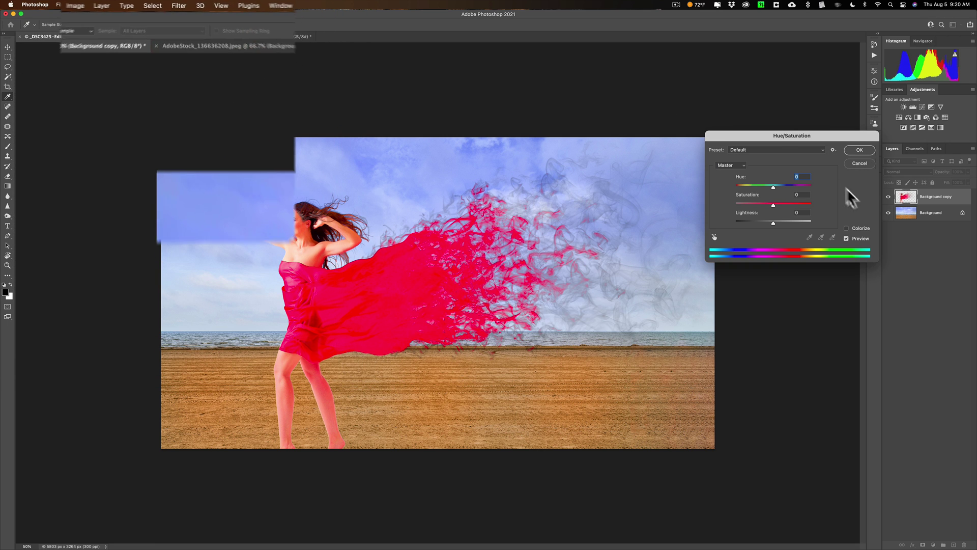
click(738, 165)
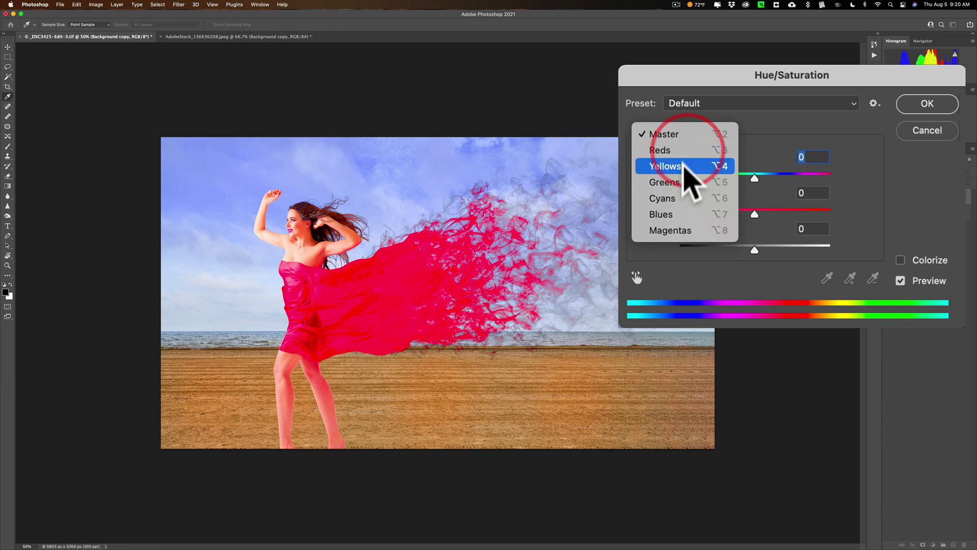
click(682, 150)
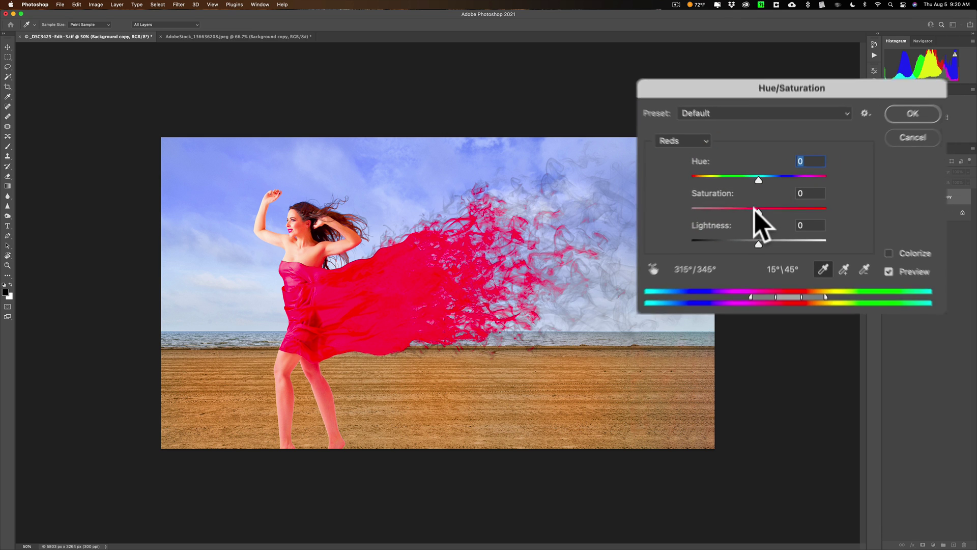
drag(774, 203, 765, 222)
click(764, 221)
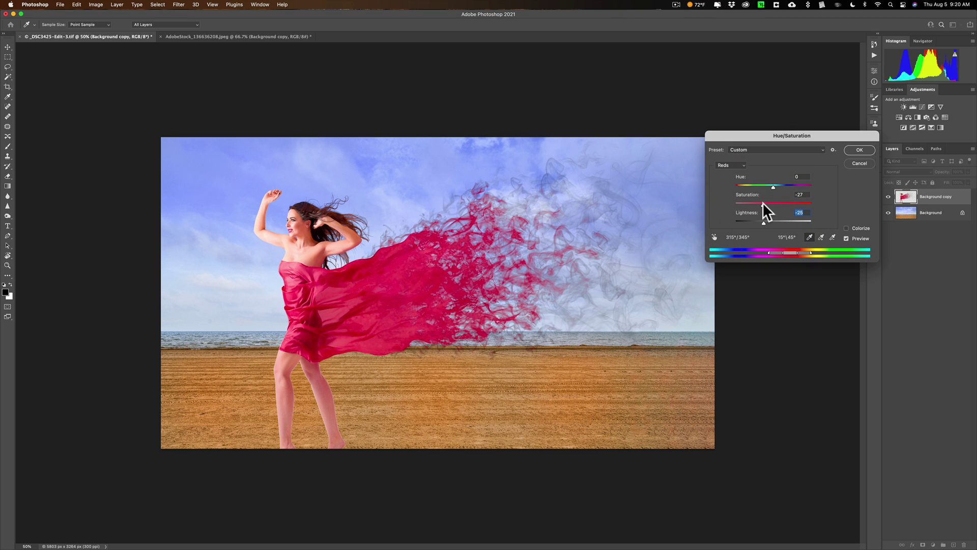
drag(761, 203, 763, 203)
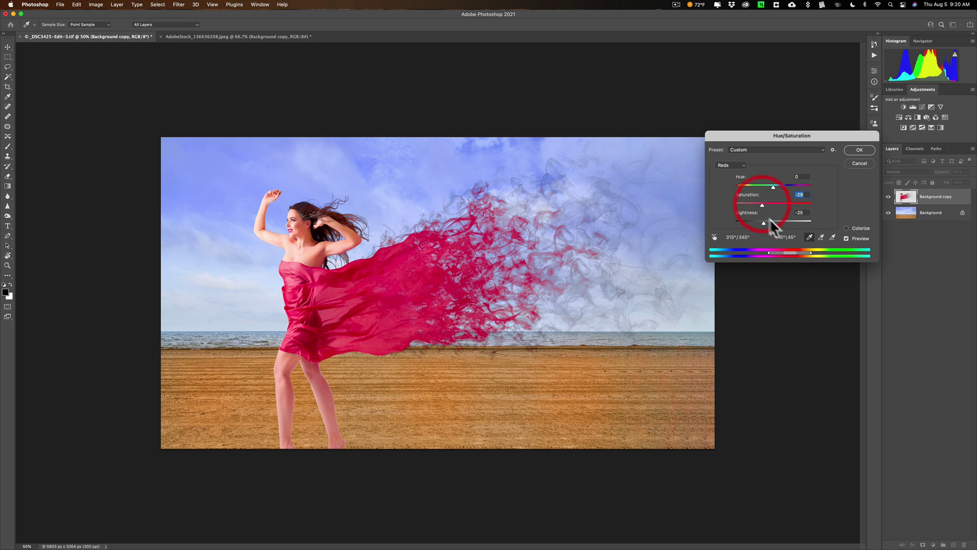
click(855, 149)
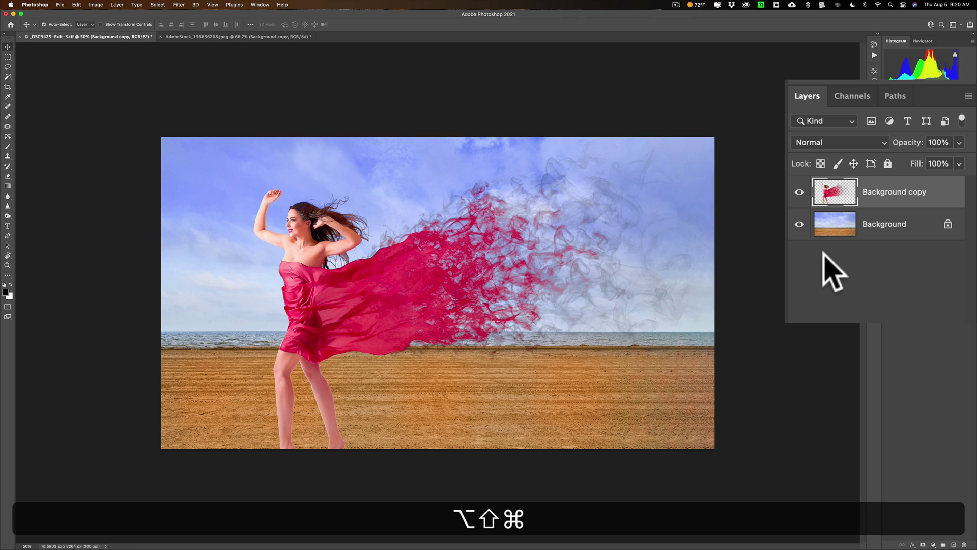
Step: Stamp all visible layers into a new top Layer 1 with Option+Shift+Cmd+E
key(alt+shift+super+e)
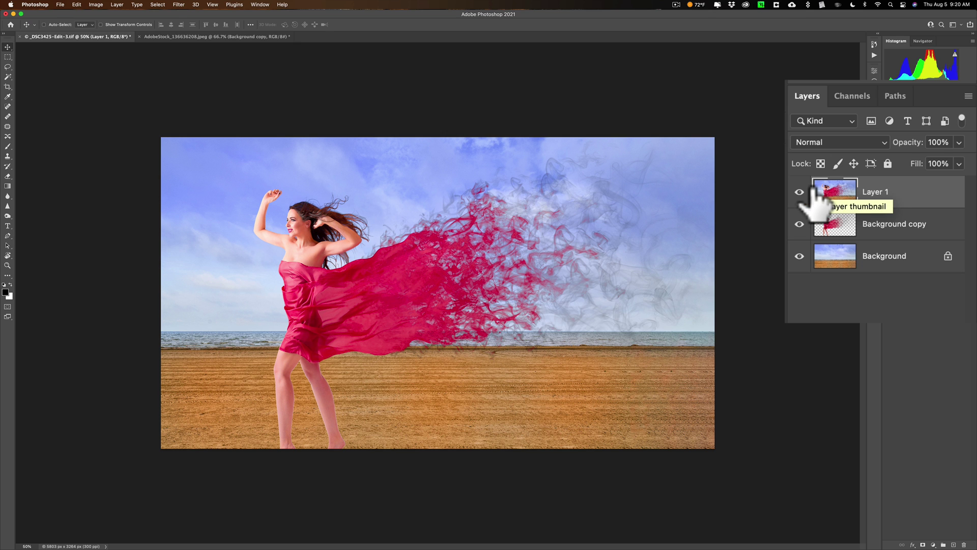
click(156, 6)
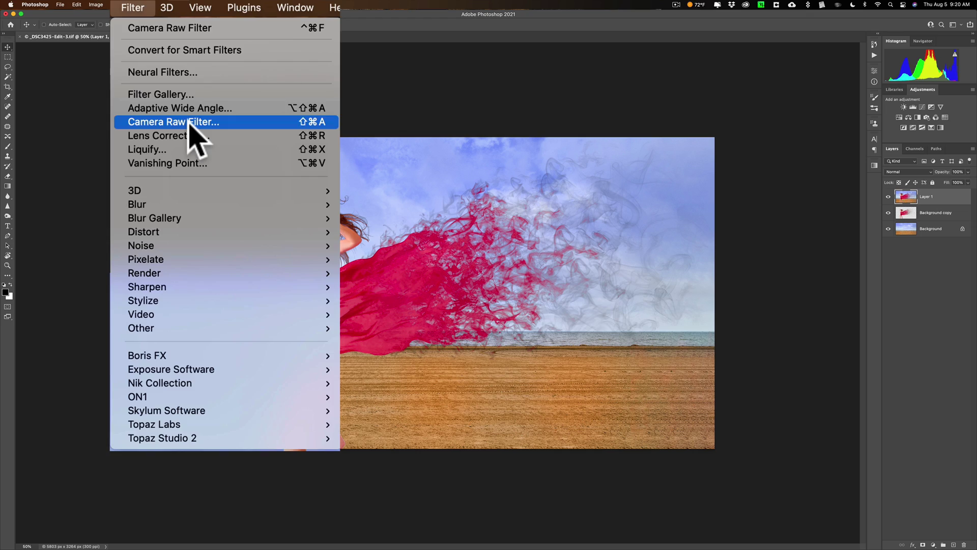
Step: Add a large Camera Raw radial filter at Exposure +2.45 over Layer 1's upper-left corner
click(190, 125)
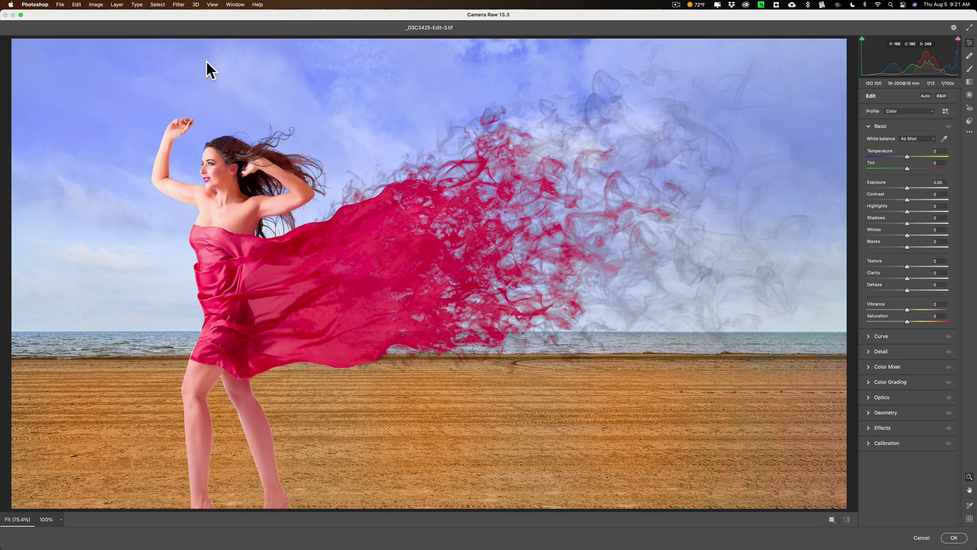
key(super+minus)
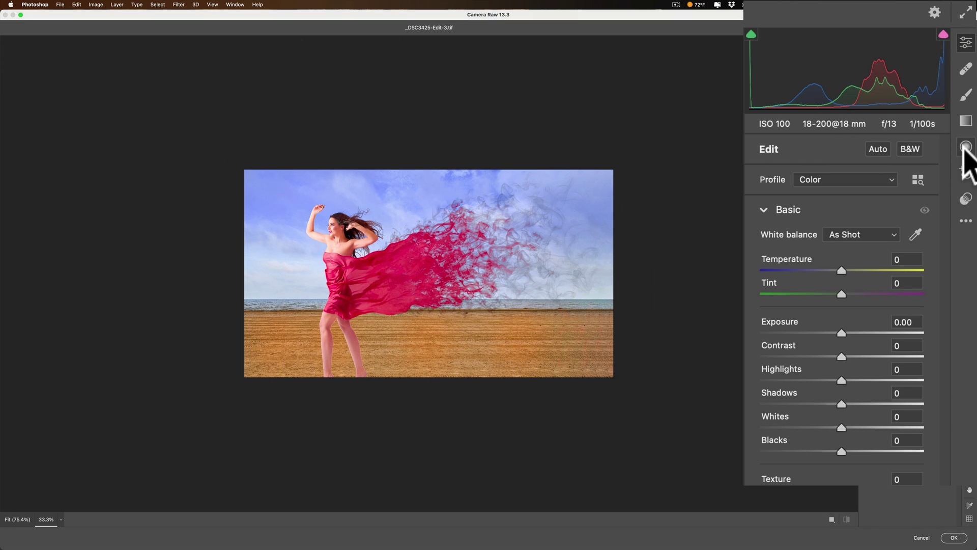
click(966, 147)
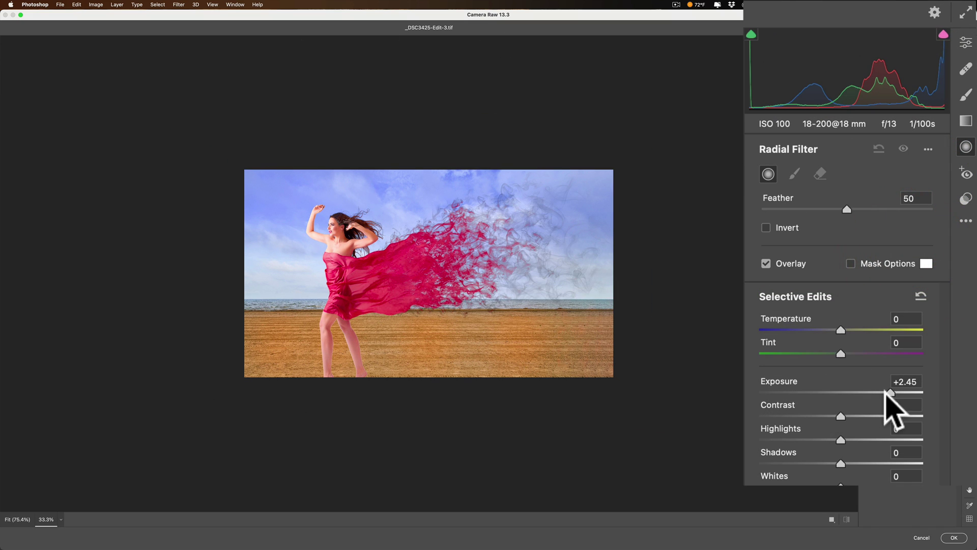
click(887, 391)
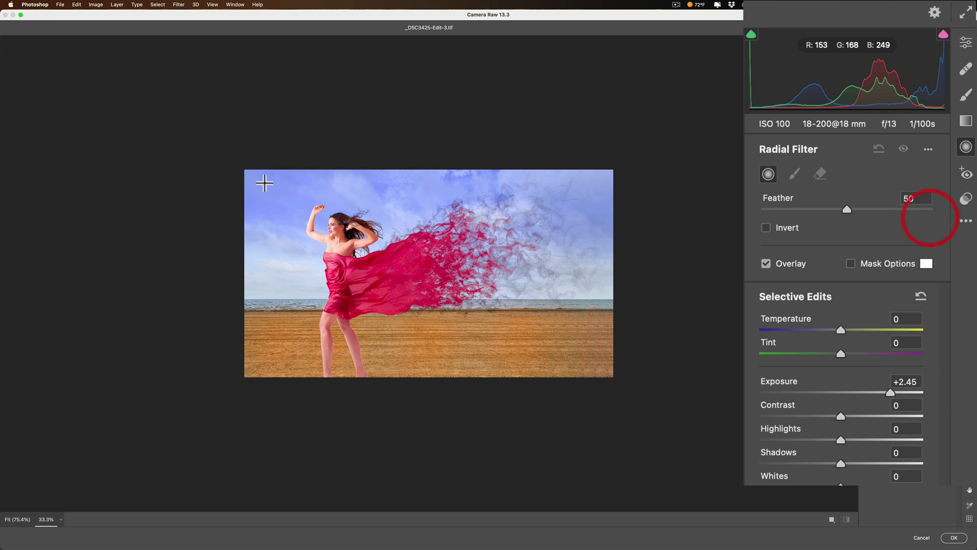
drag(190, 115, 324, 323)
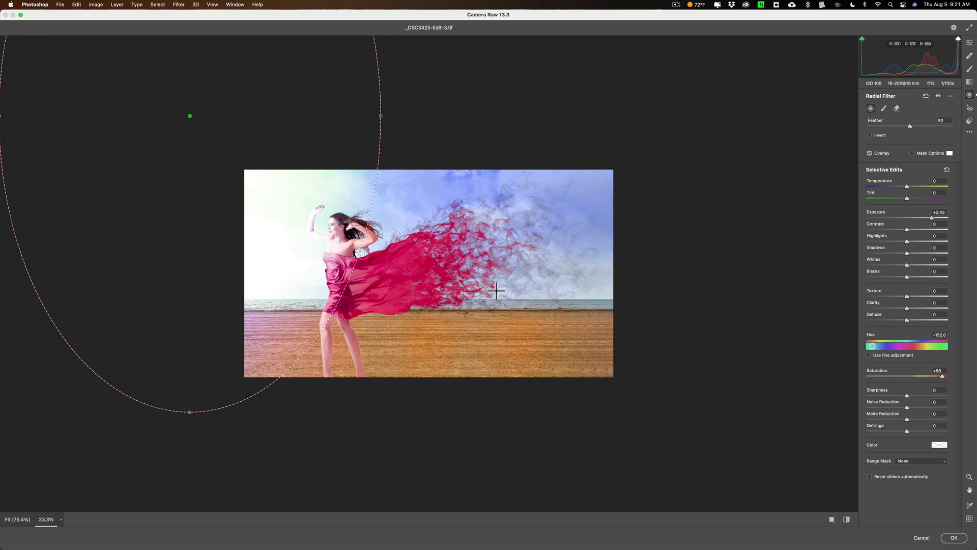
click(954, 538)
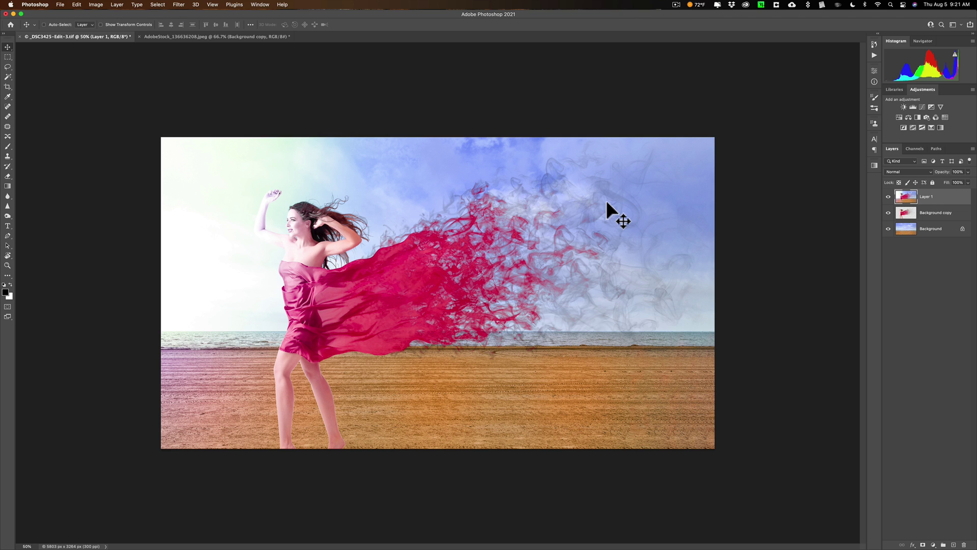
Step: Look over the Layer > Matting submenu options and leave without choosing any
click(115, 5)
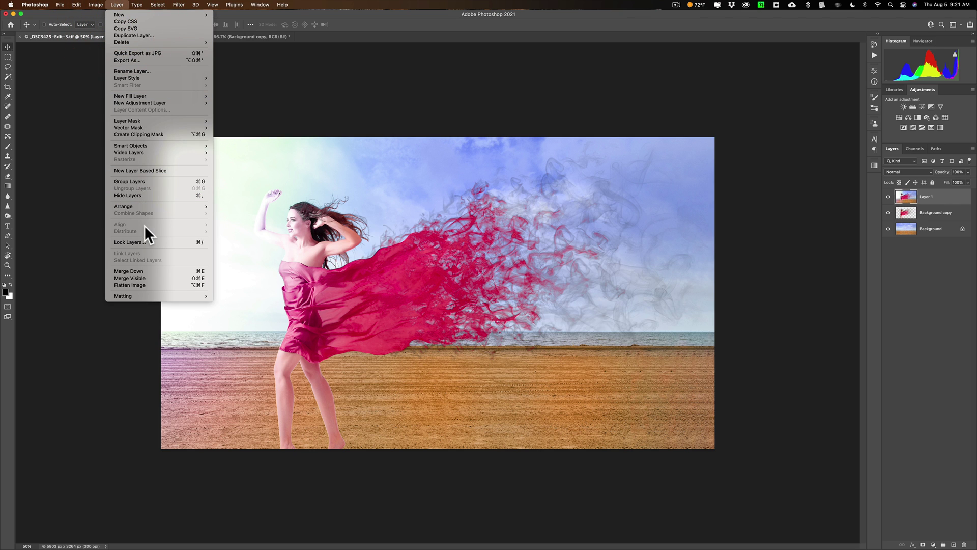
mouse_move(151, 297)
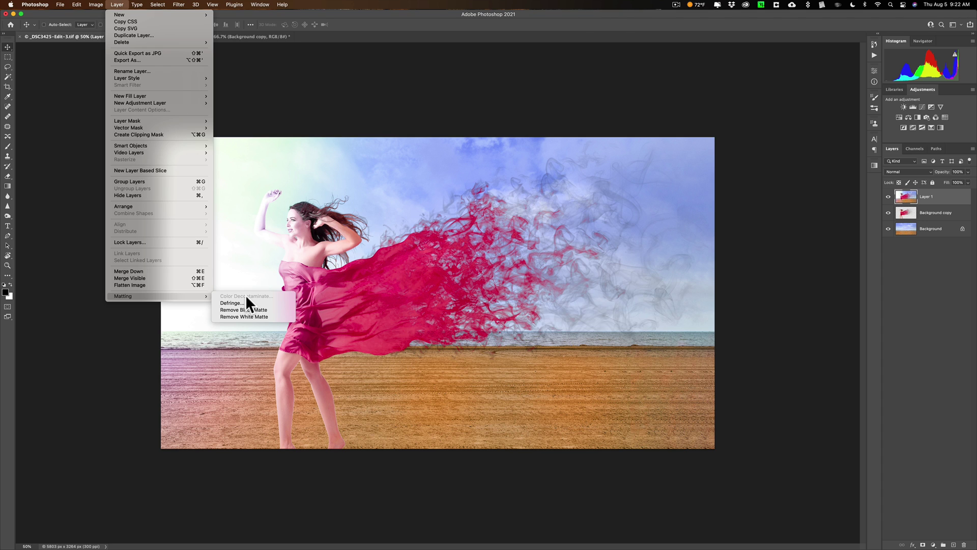
click(163, 295)
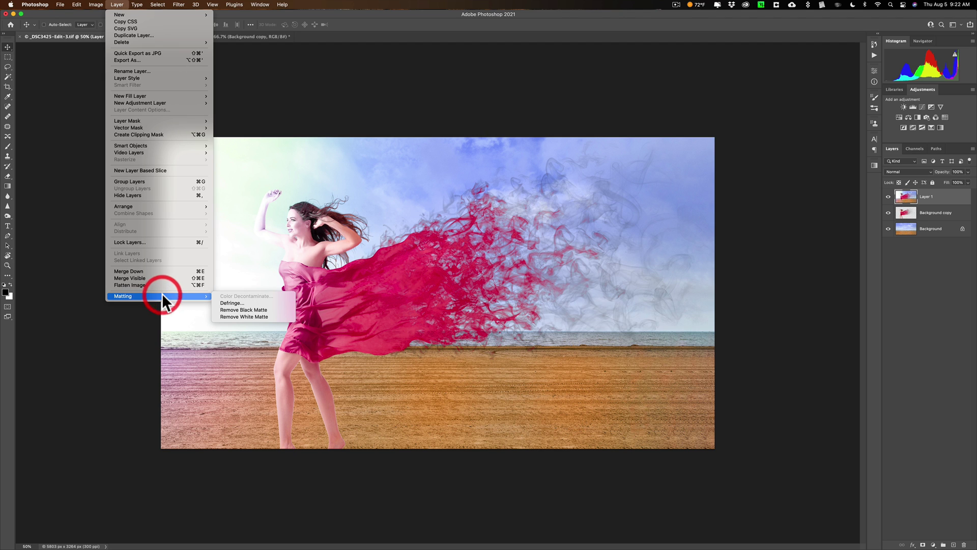
Step: Dismiss the Layer menu on the empty canvas, leaving the finished composite unchanged
click(34, 137)
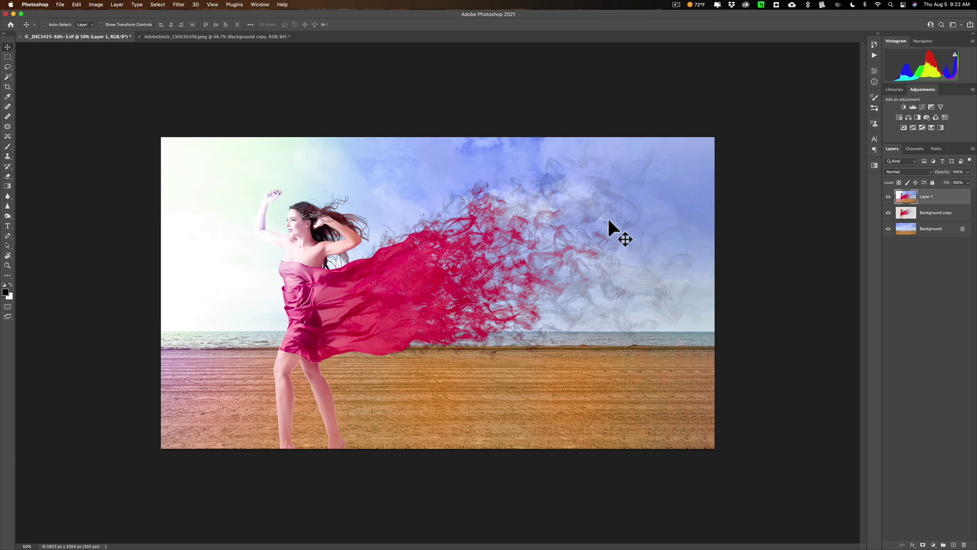